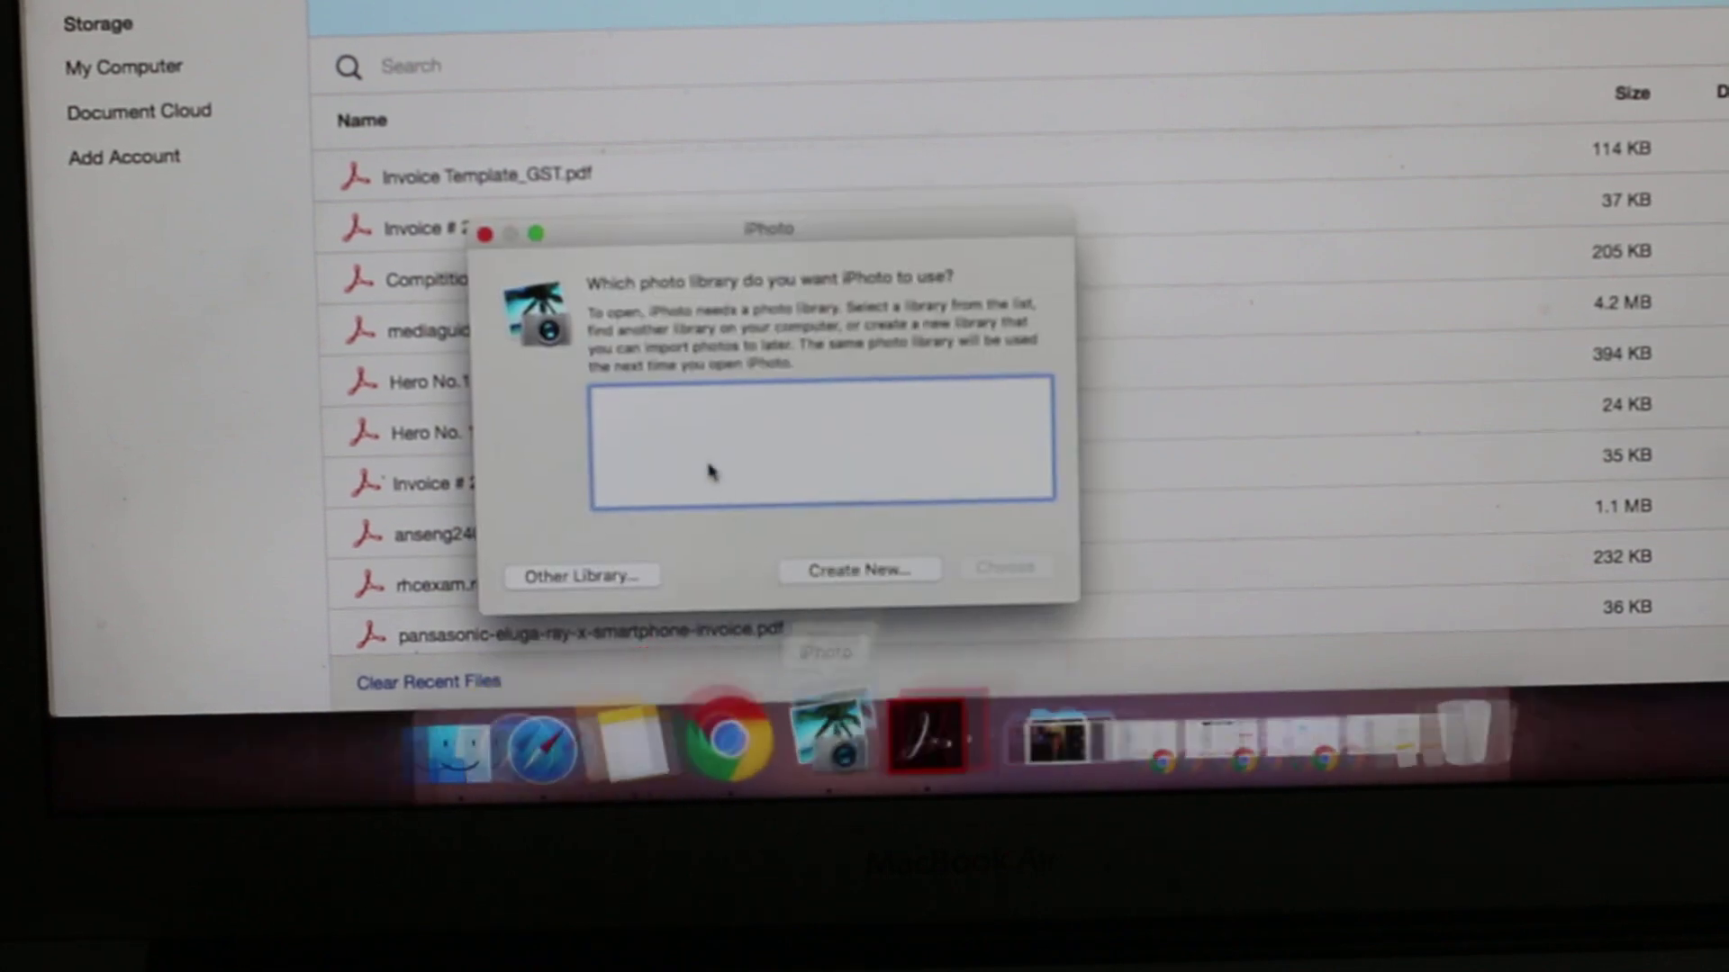
Dismiss the iPhoto library prompt and quit Adobe Acrobat Reader from its Dock menu.
left_click(484, 236)
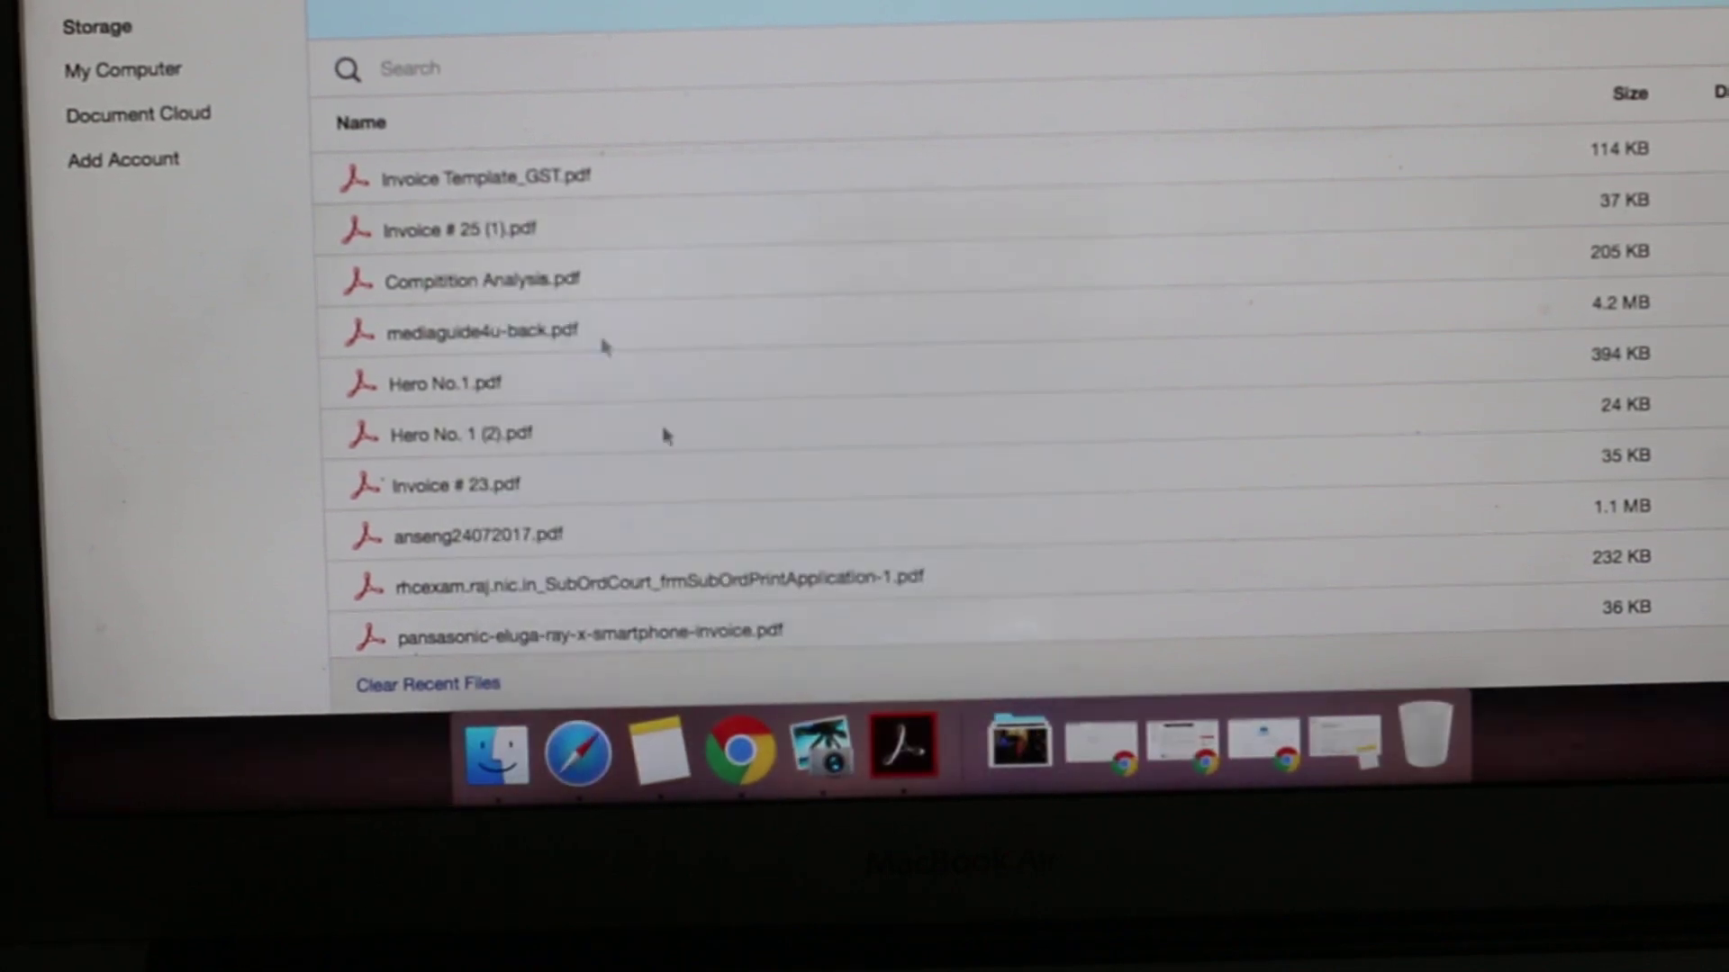
right_click(926, 747)
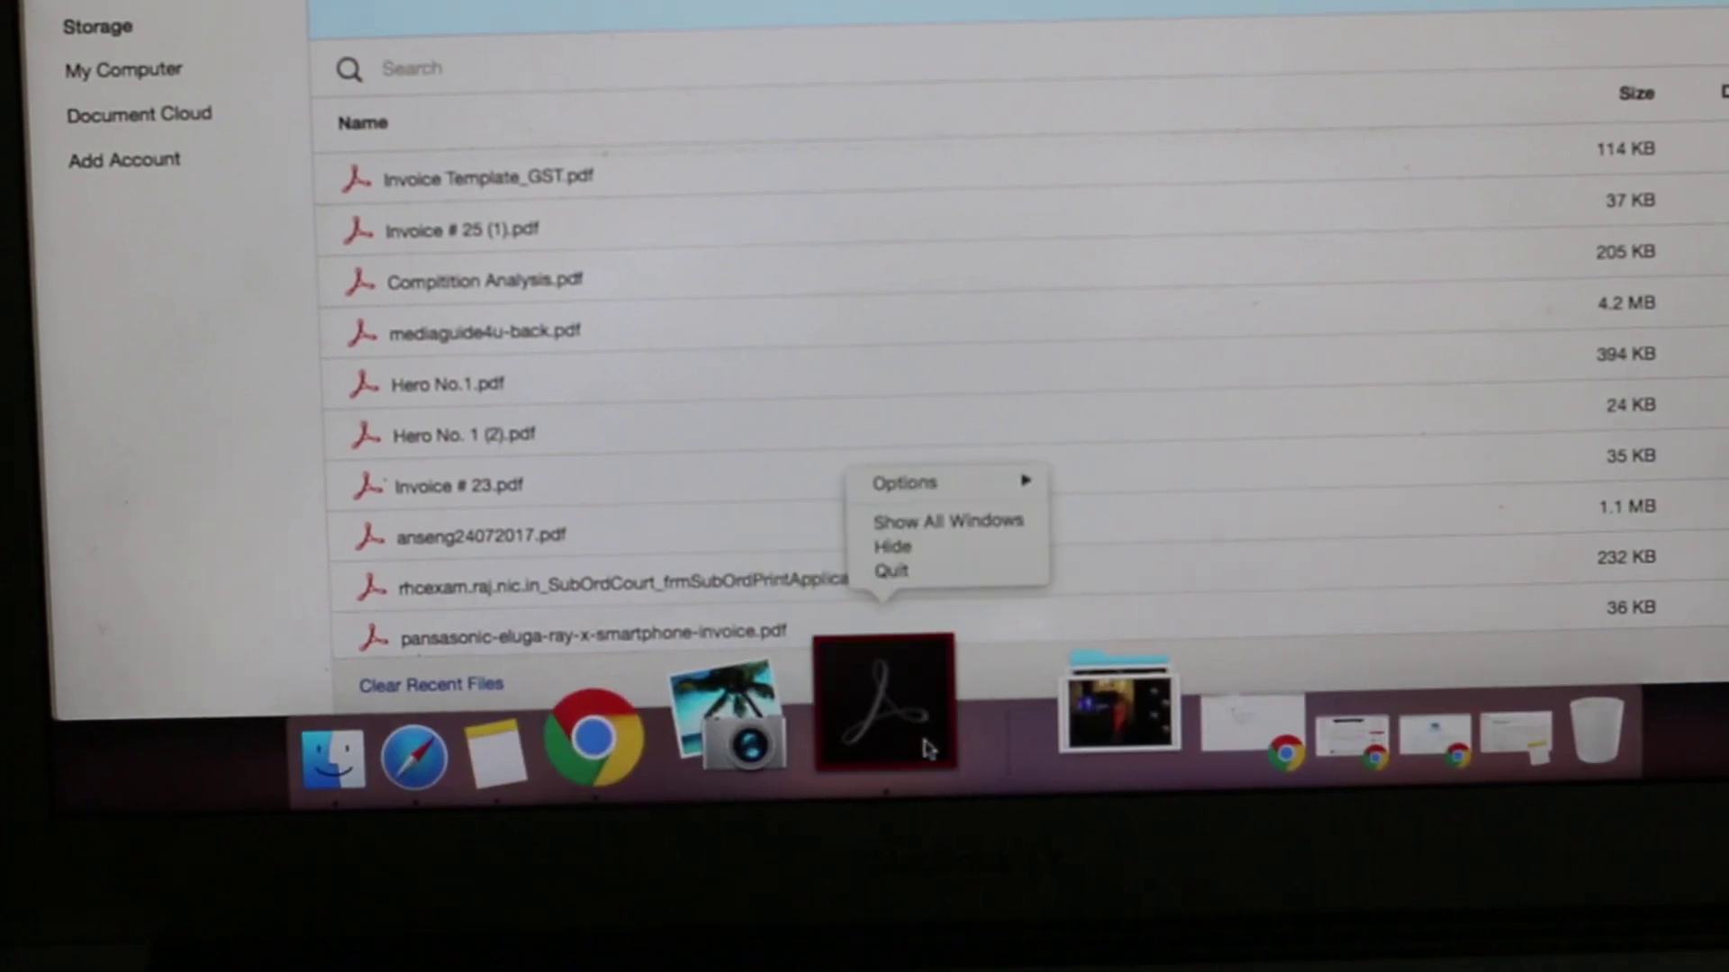
left_click(894, 578)
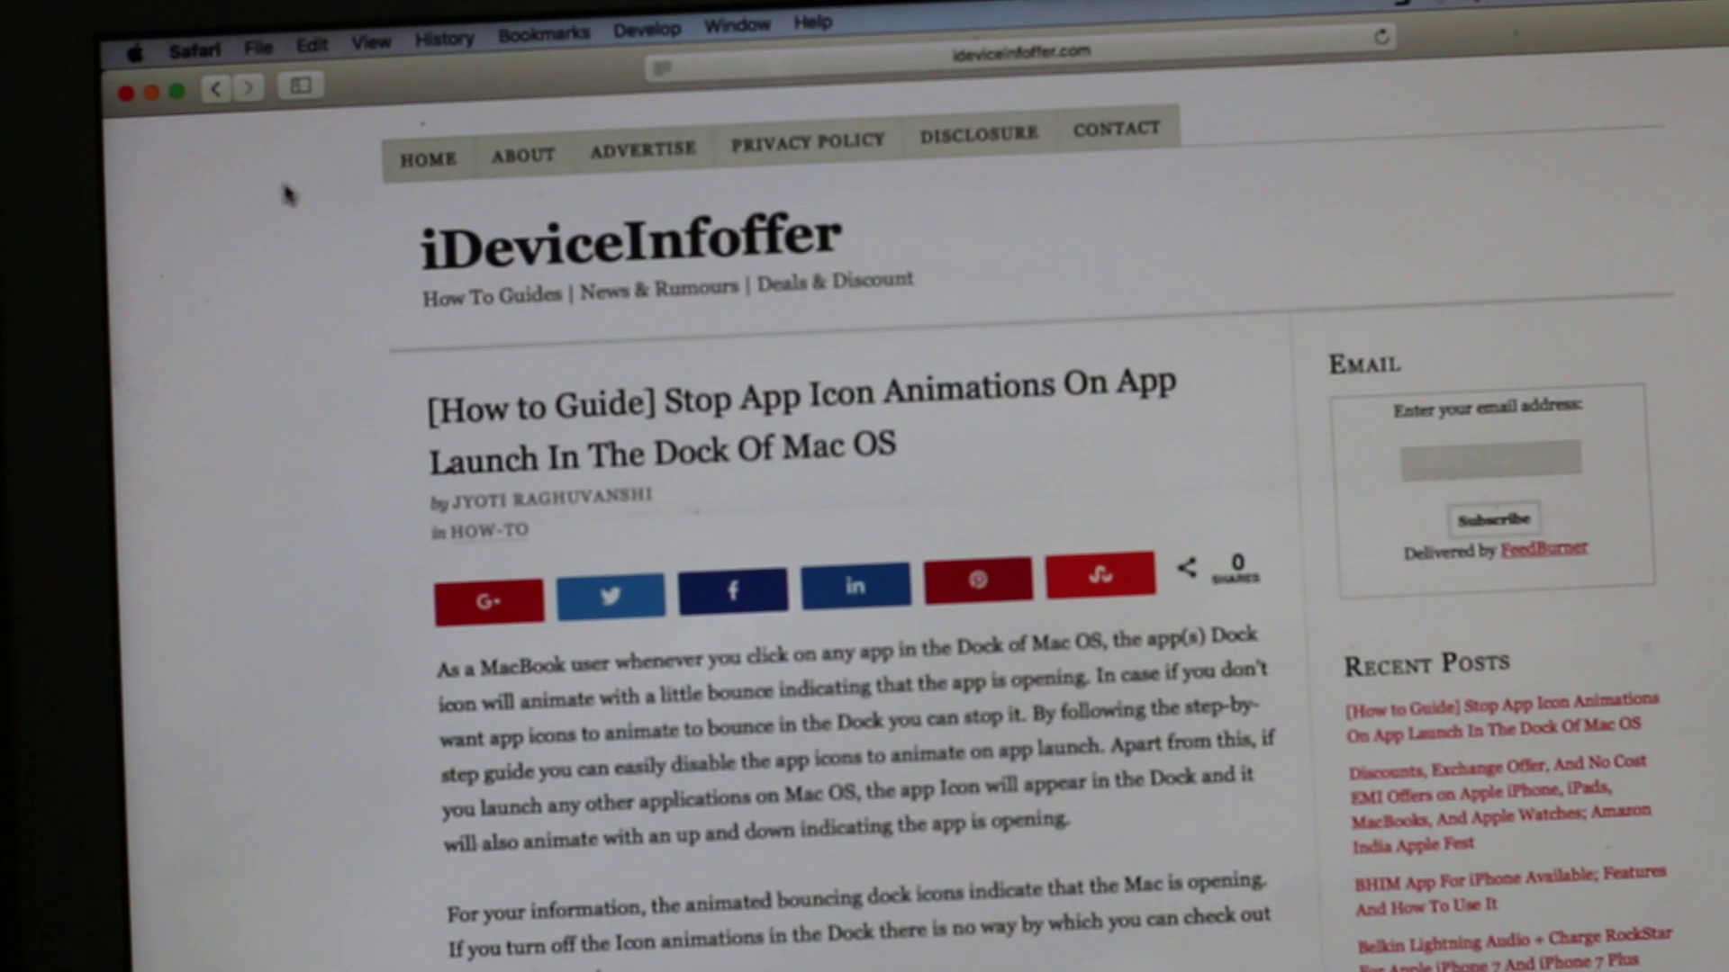
Uncheck 'Animate opening applications' in the Dock preferences, then close System Preferences.
left_click(132, 50)
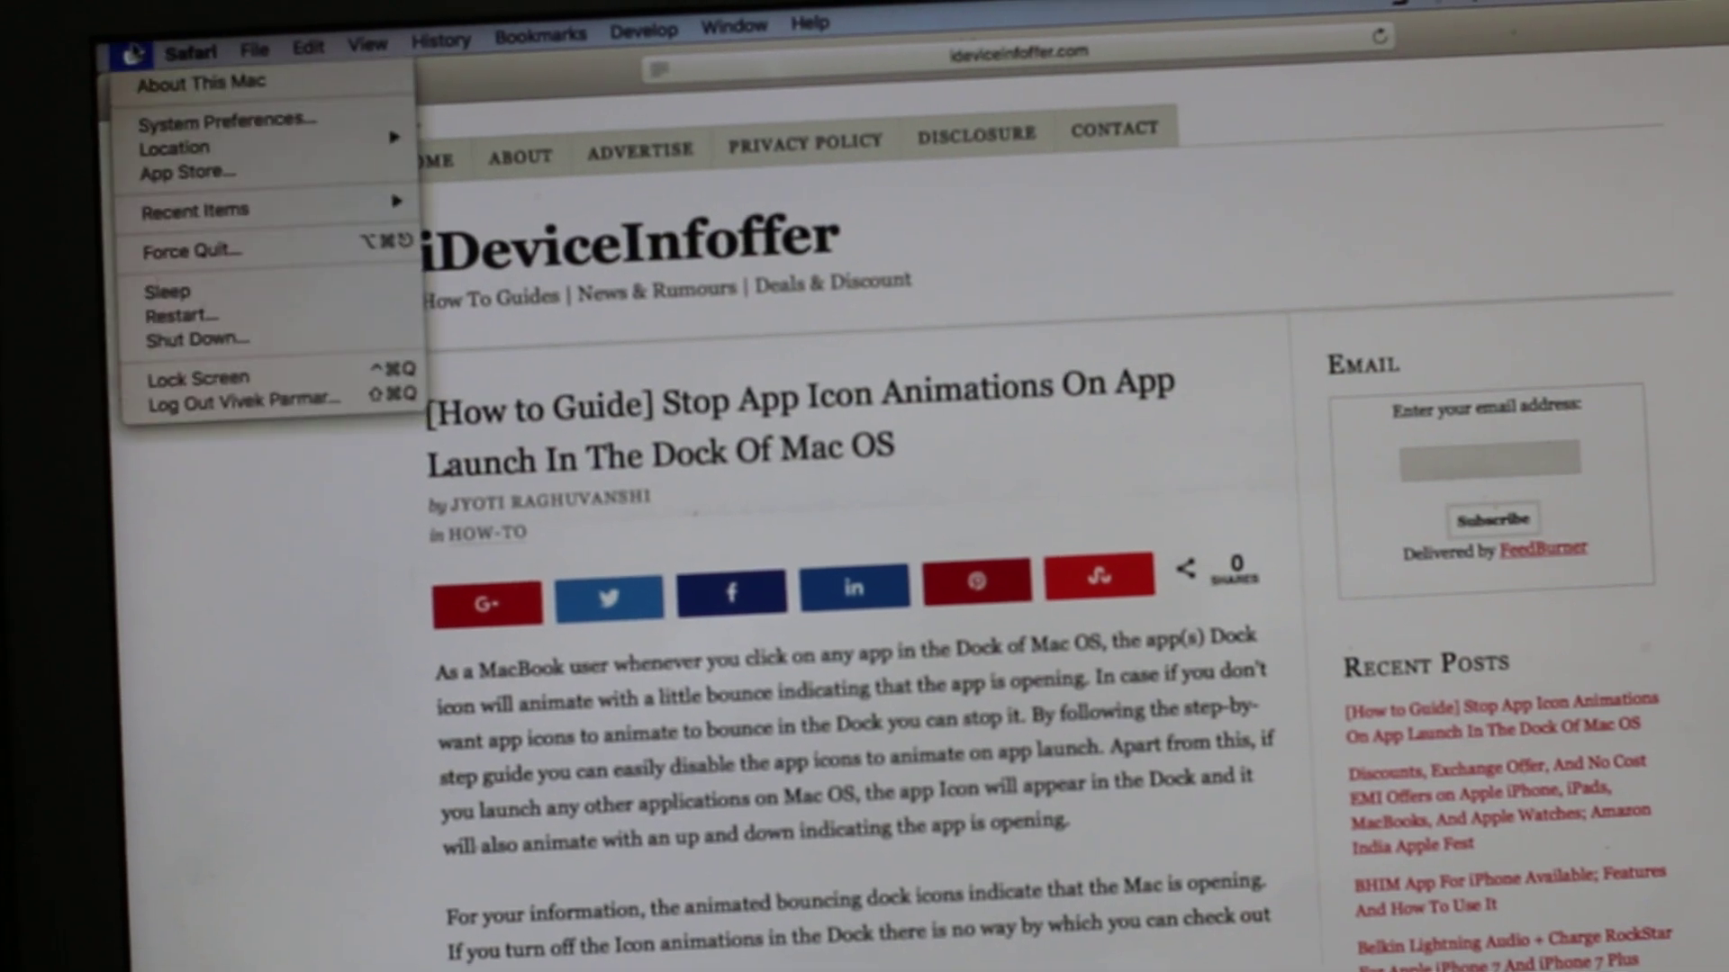
left_click(161, 121)
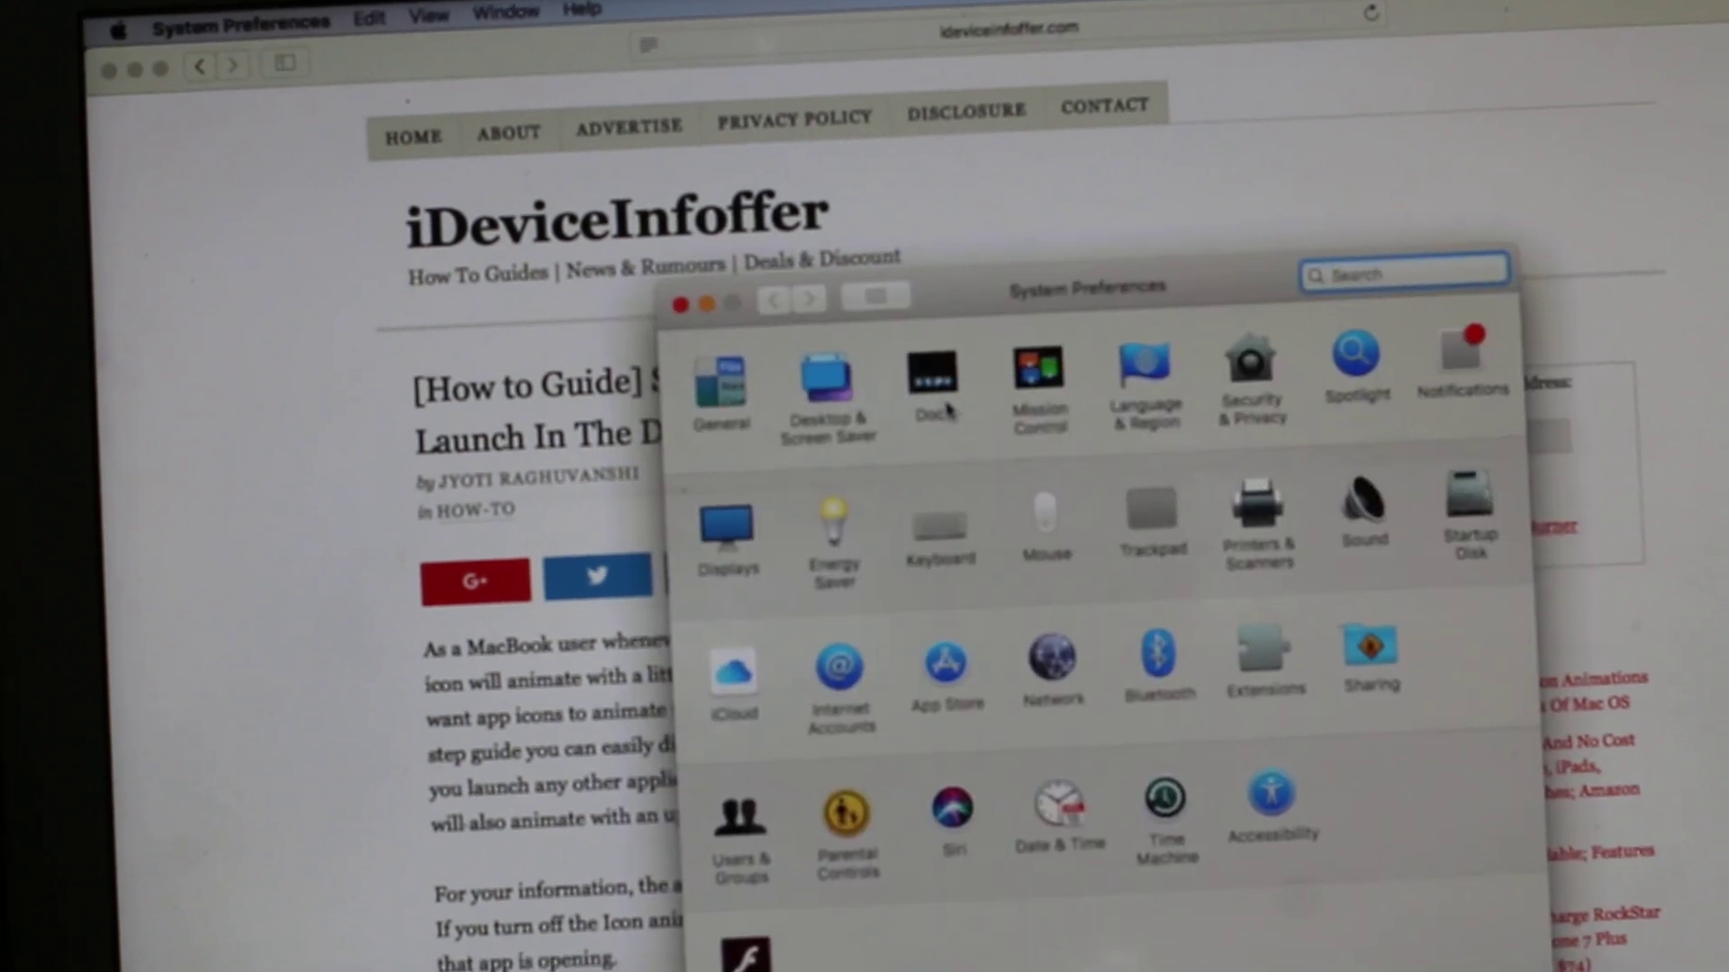
left_click(935, 385)
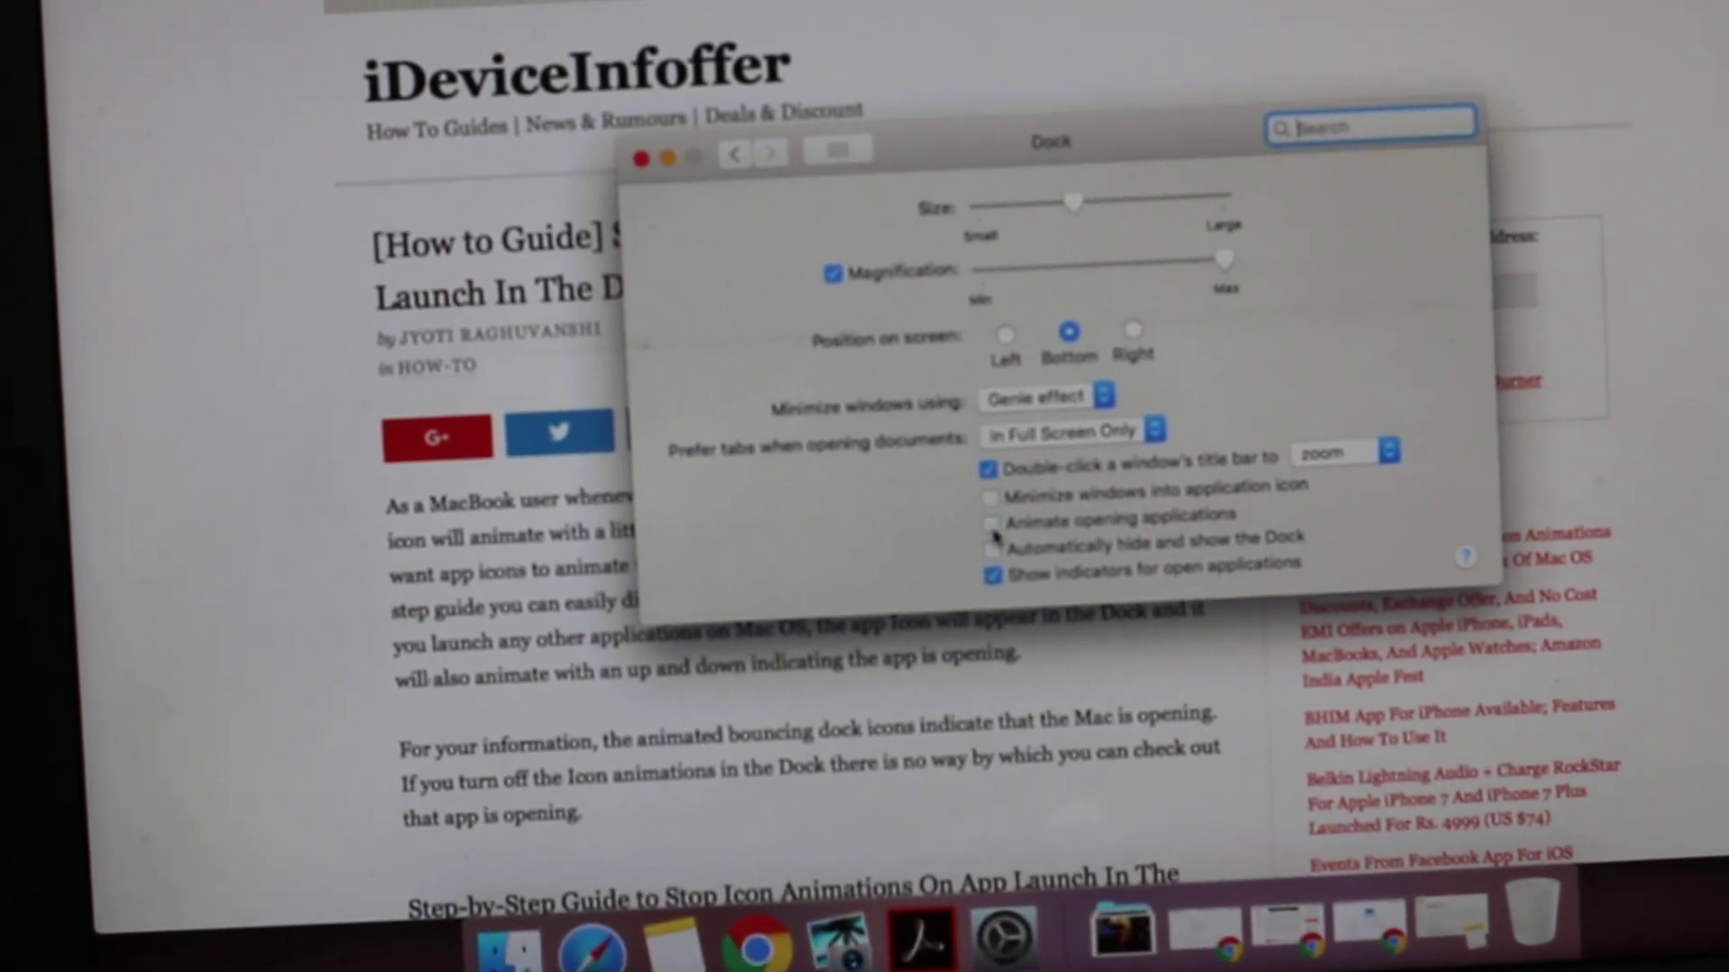
left_click(644, 159)
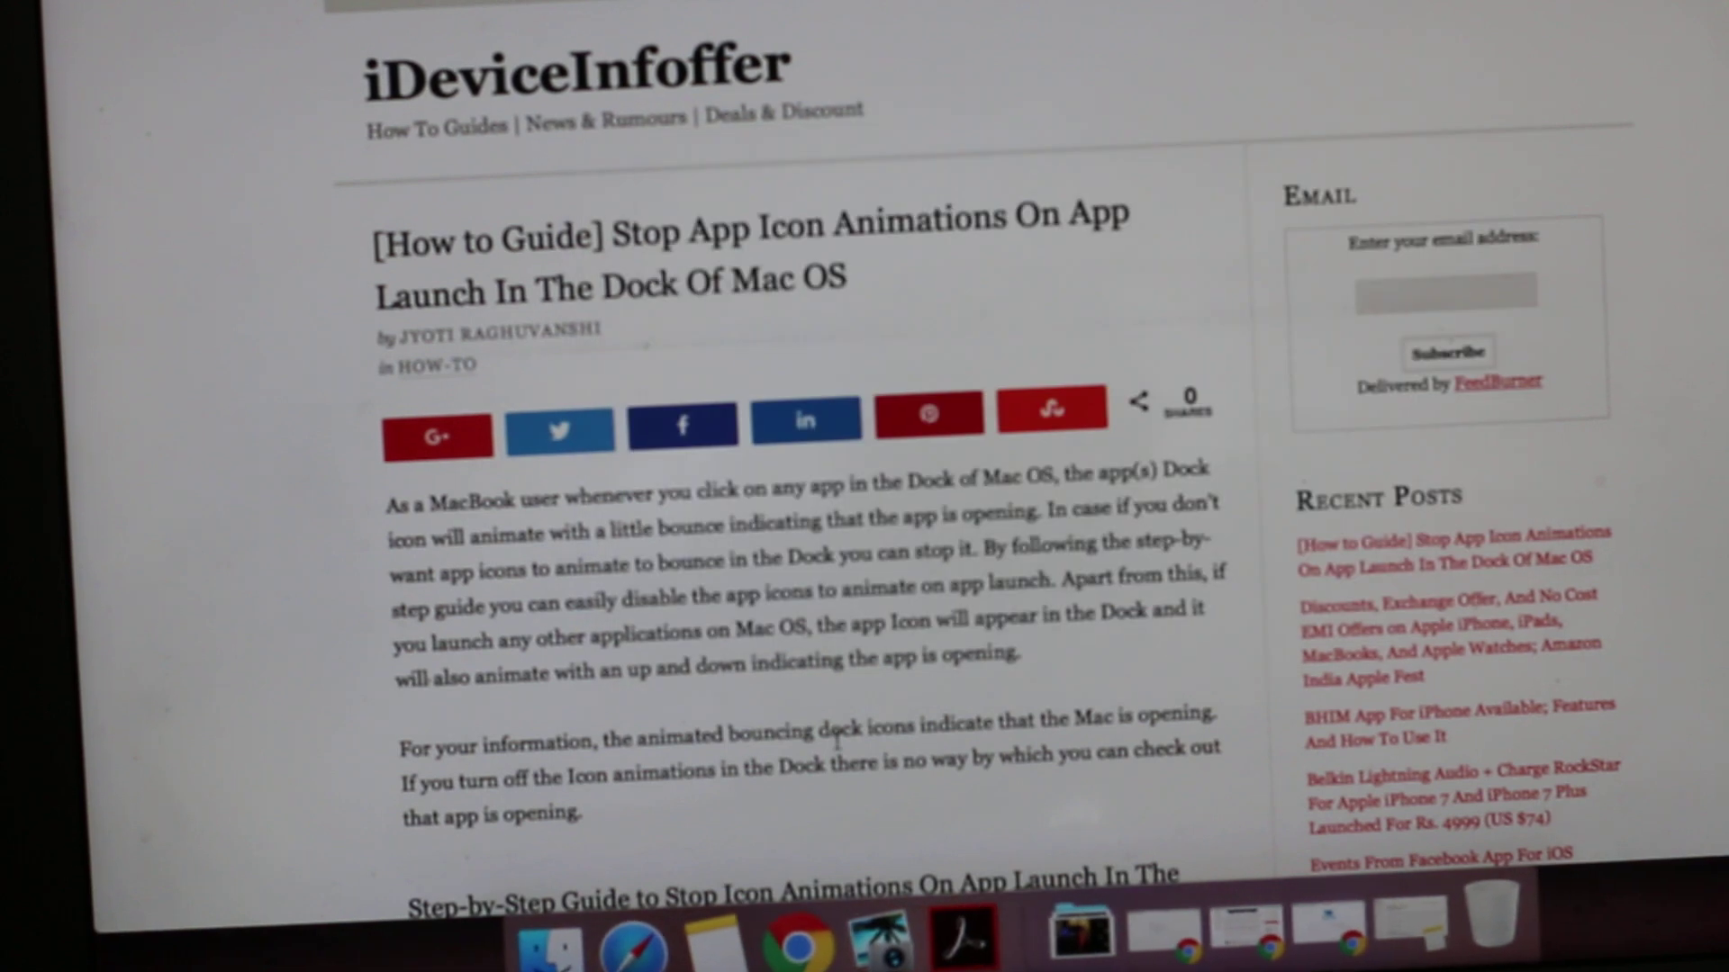
left_click(981, 927)
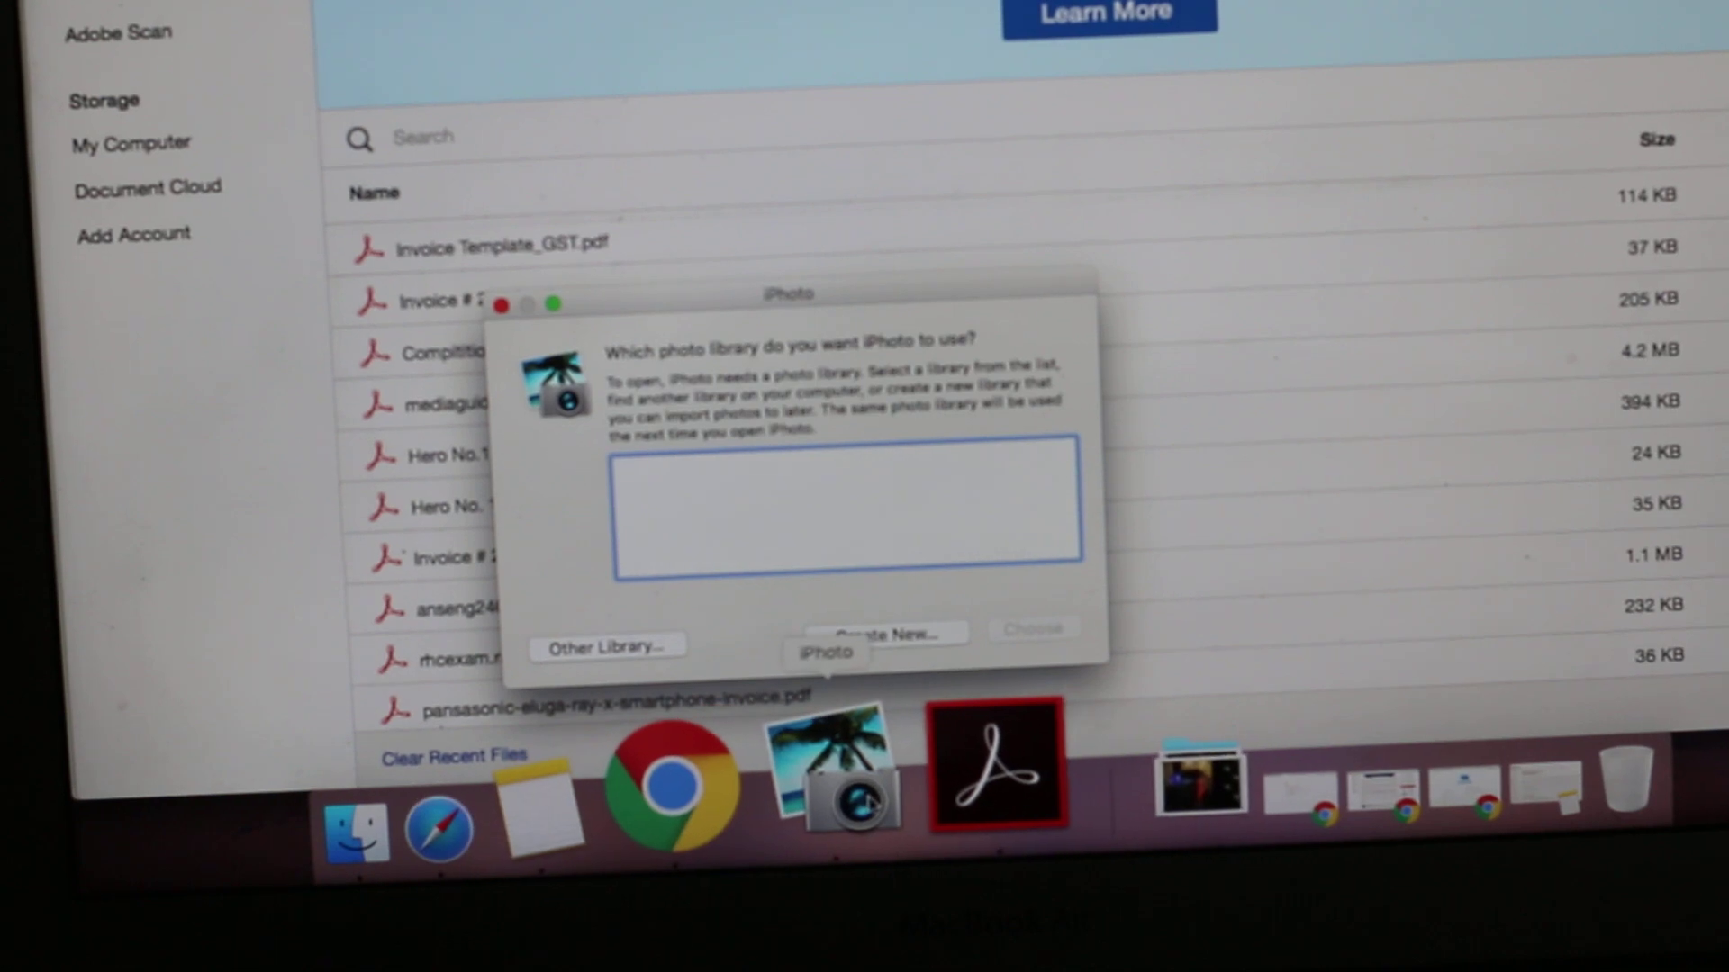
right_click(868, 807)
left_click(859, 643)
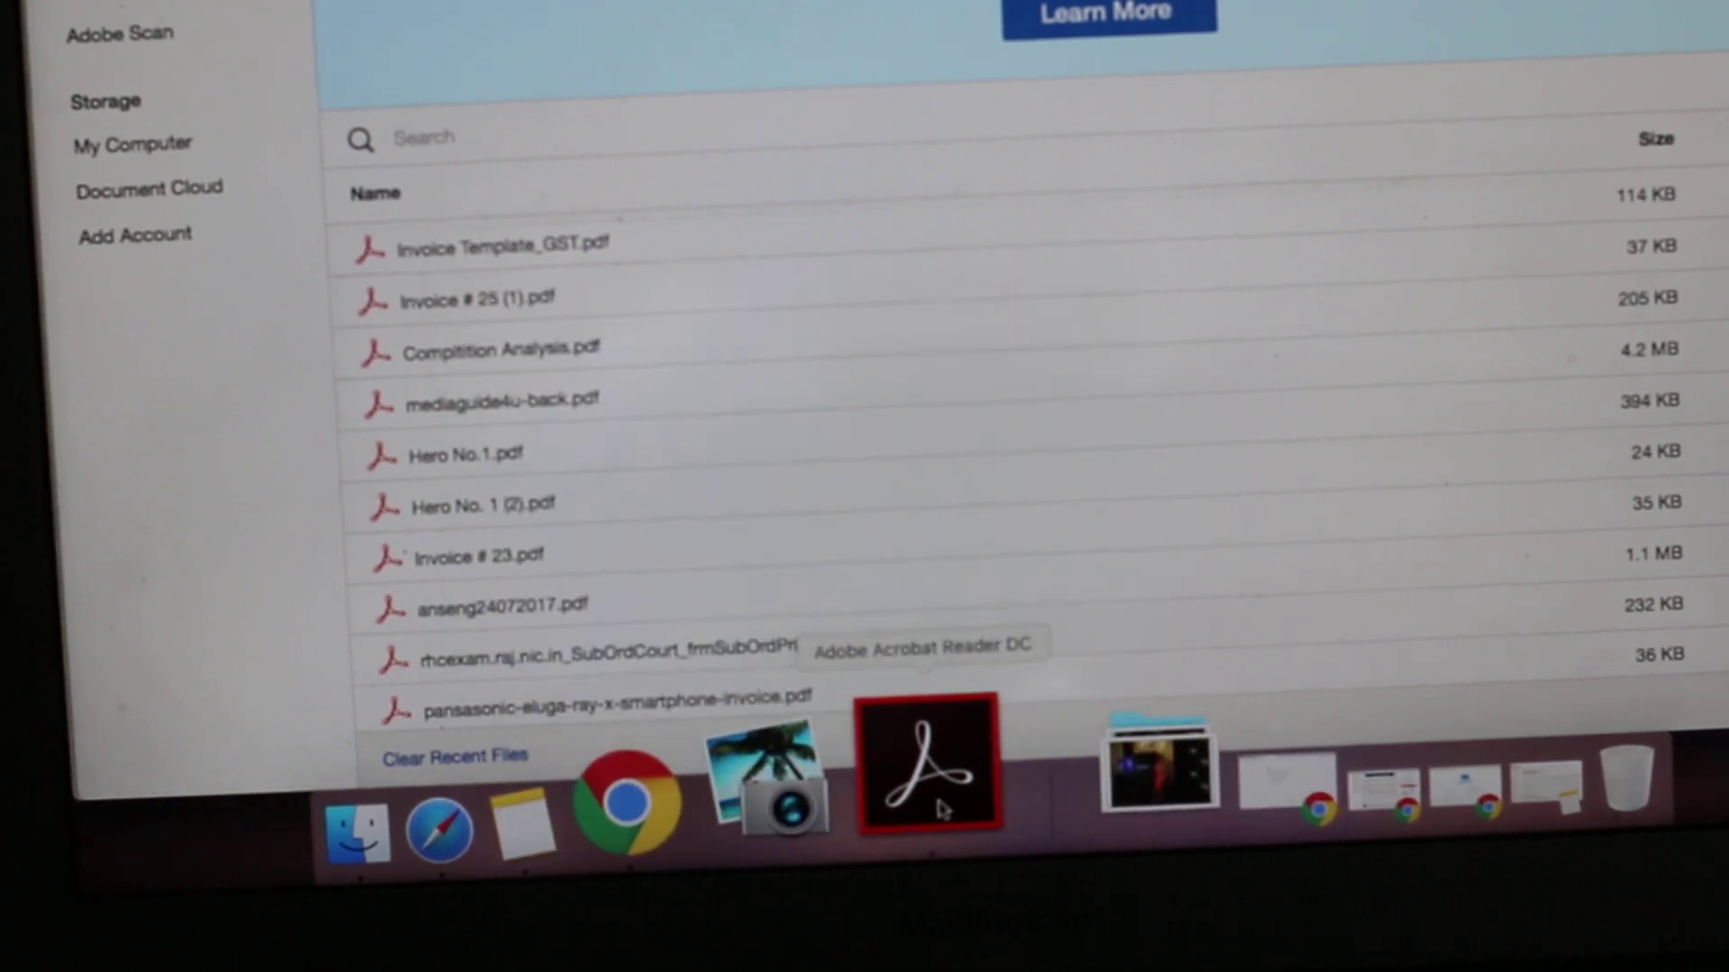
right_click(943, 807)
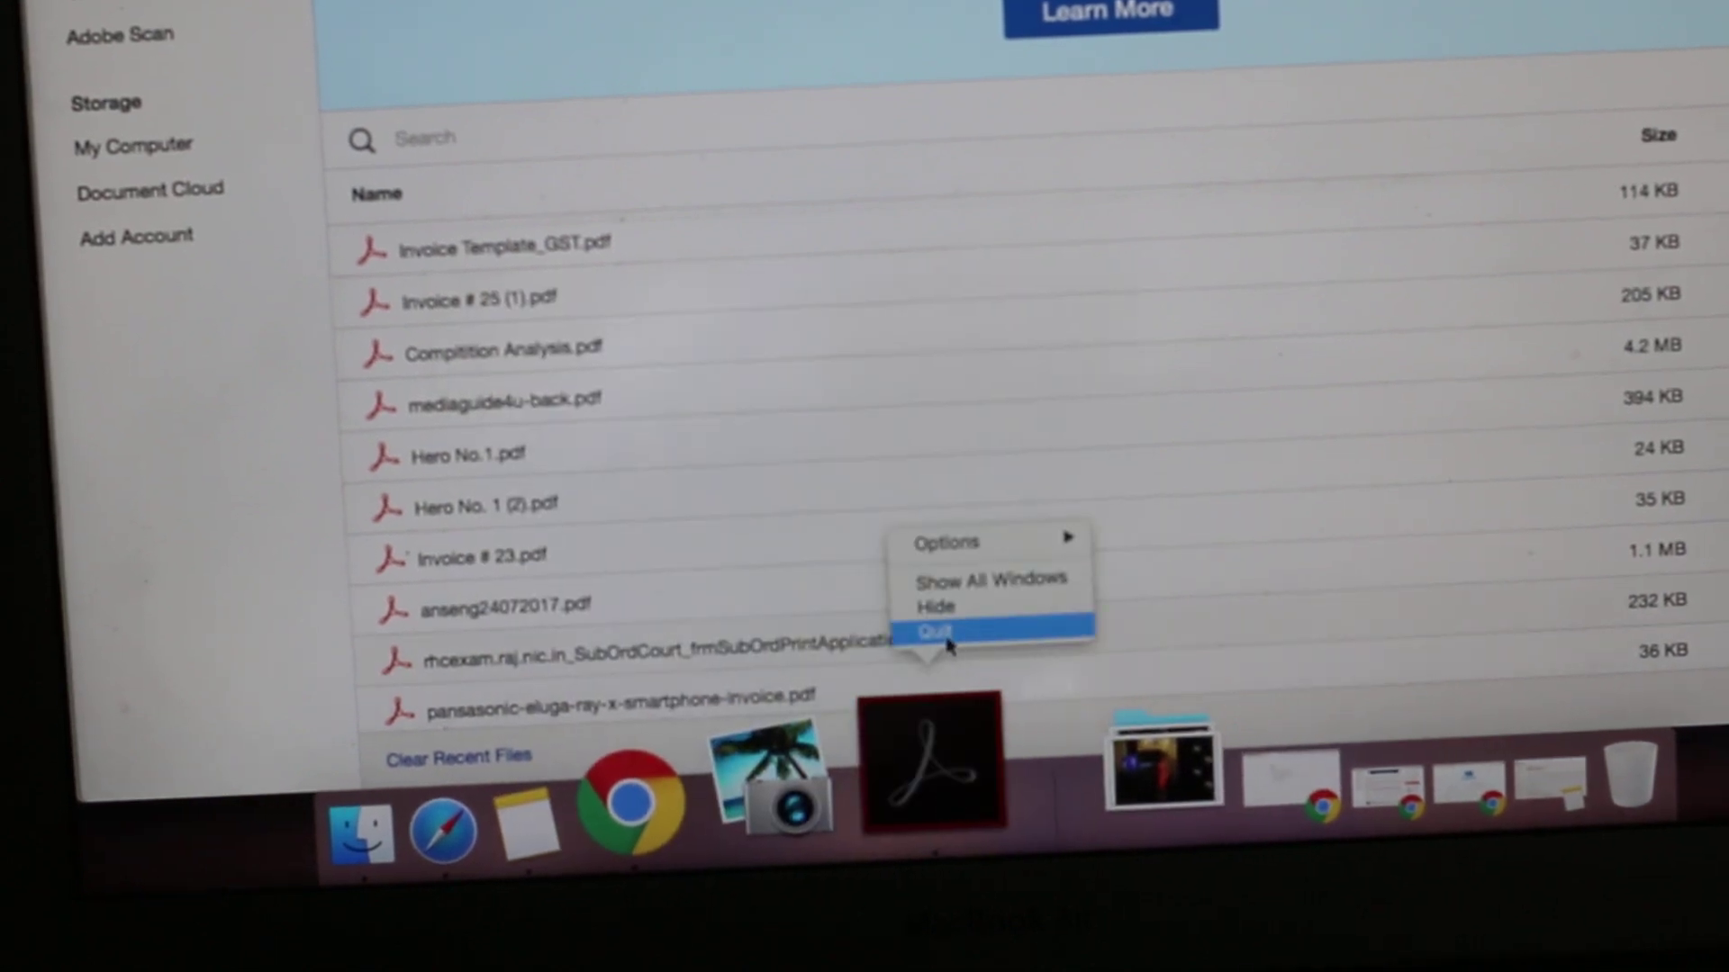
left_click(950, 634)
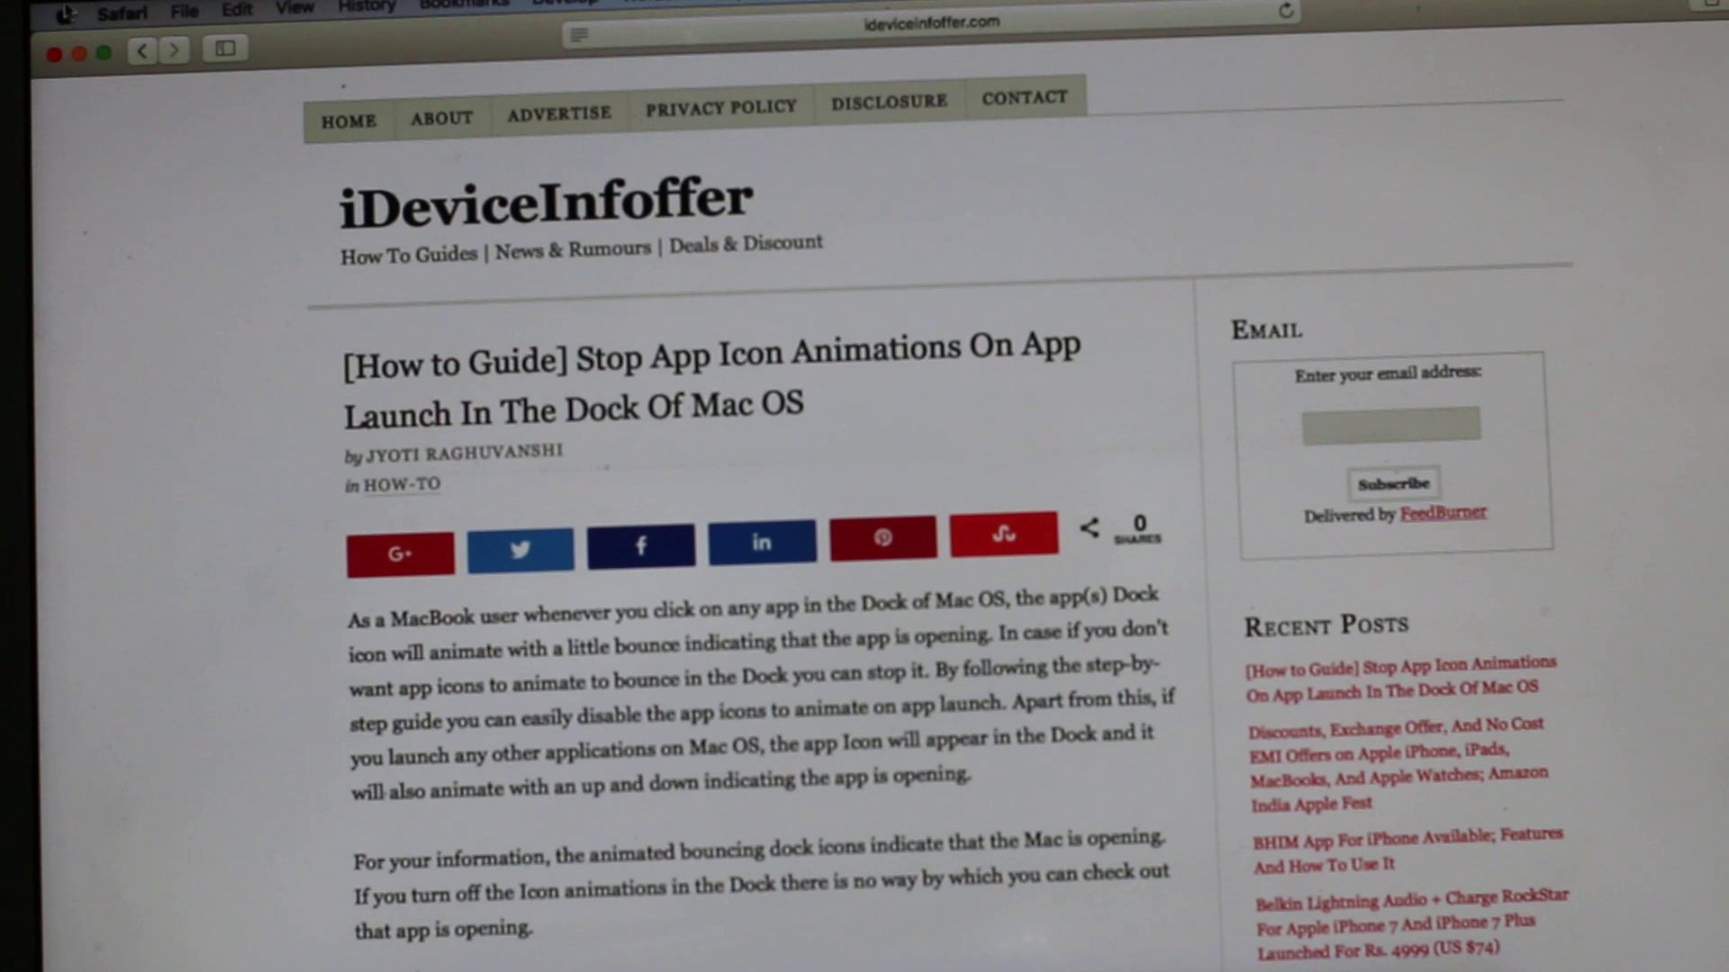
Re-check 'Animate opening applications' in the Dock preferences, then close System Preferences.
left_click(60, 12)
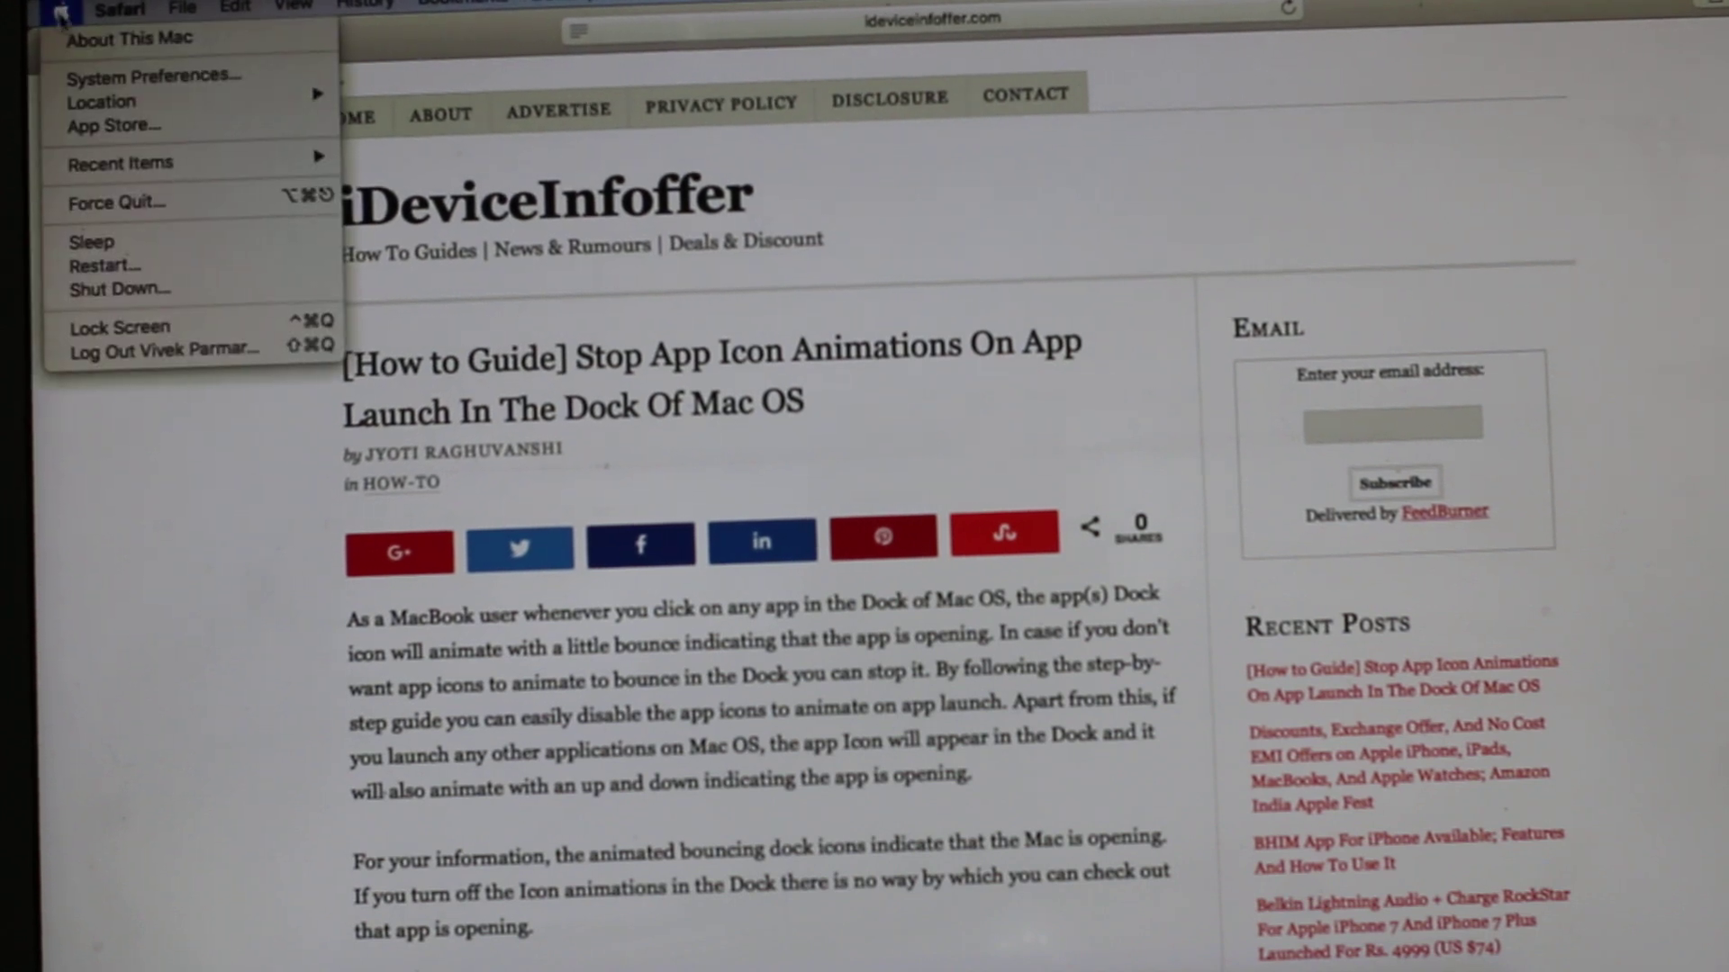
left_click(122, 76)
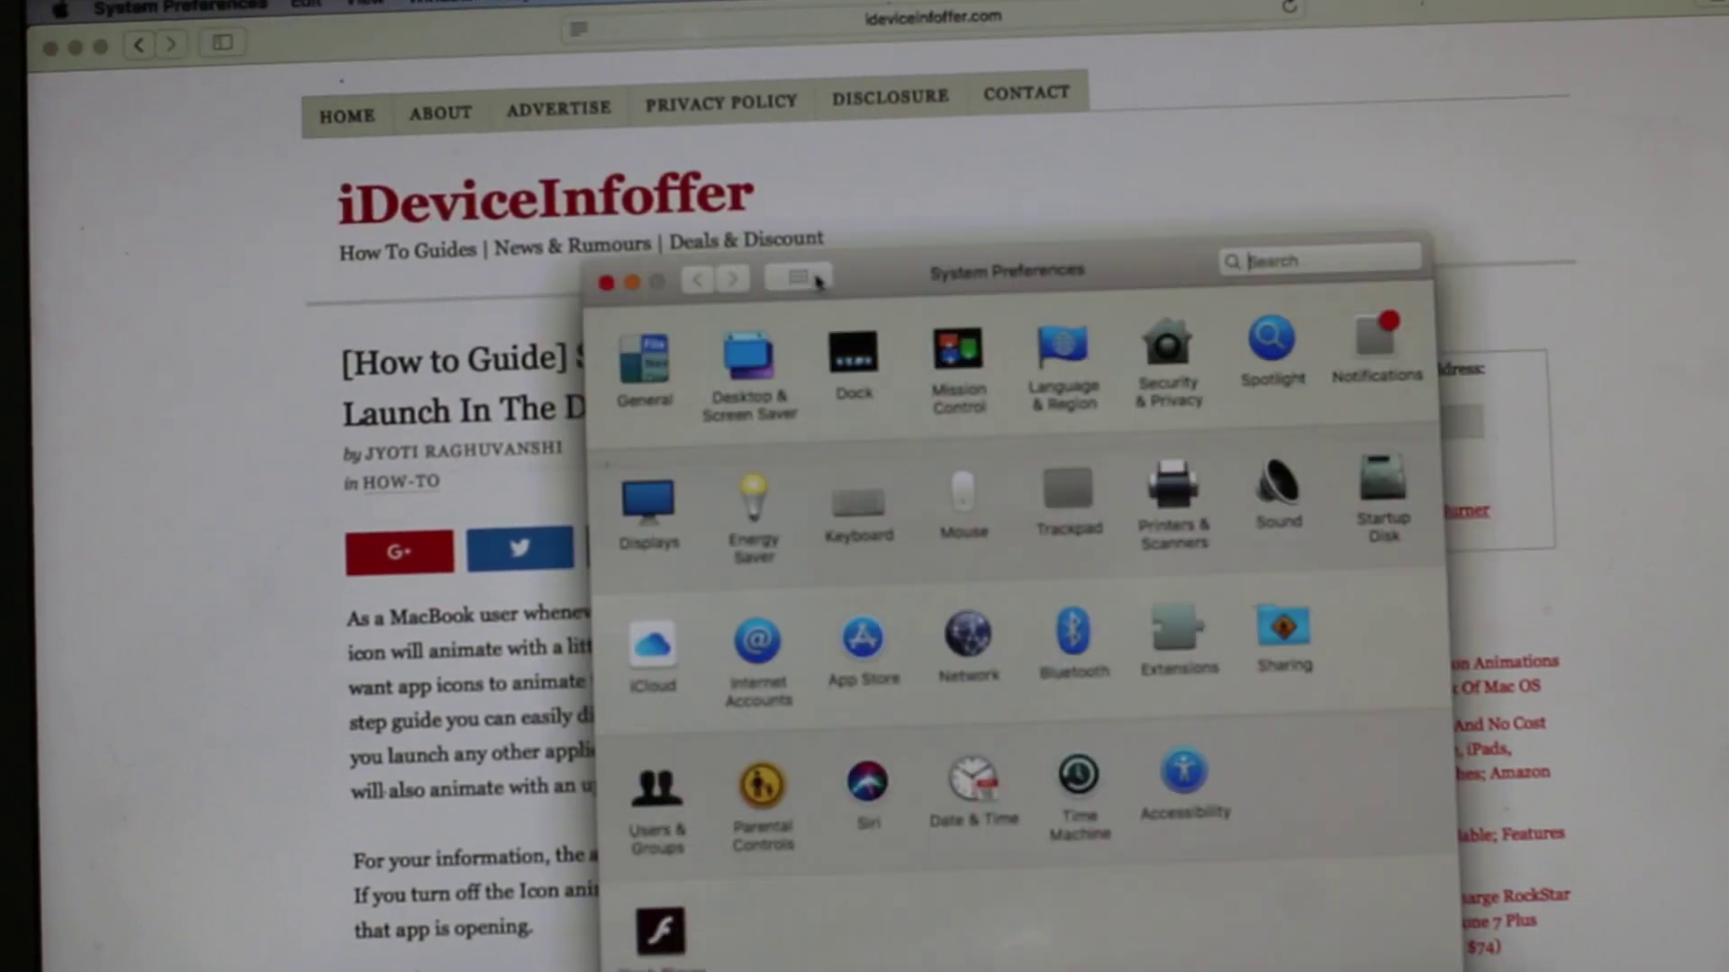
left_click(868, 377)
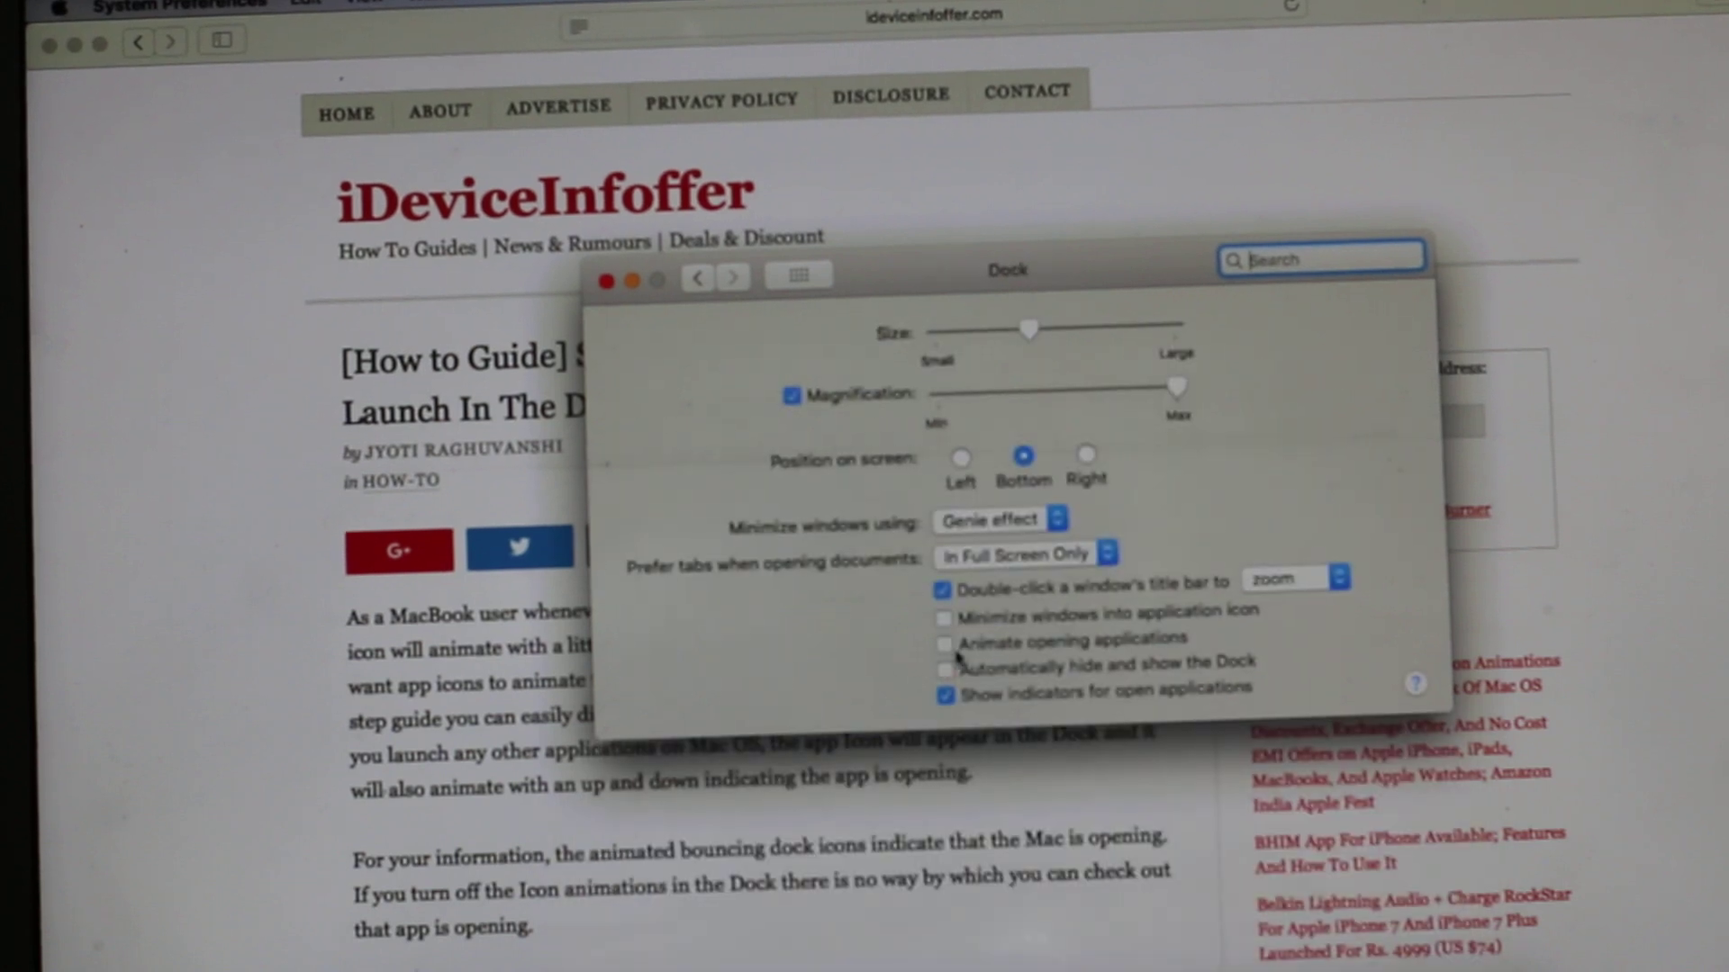
left_click(606, 278)
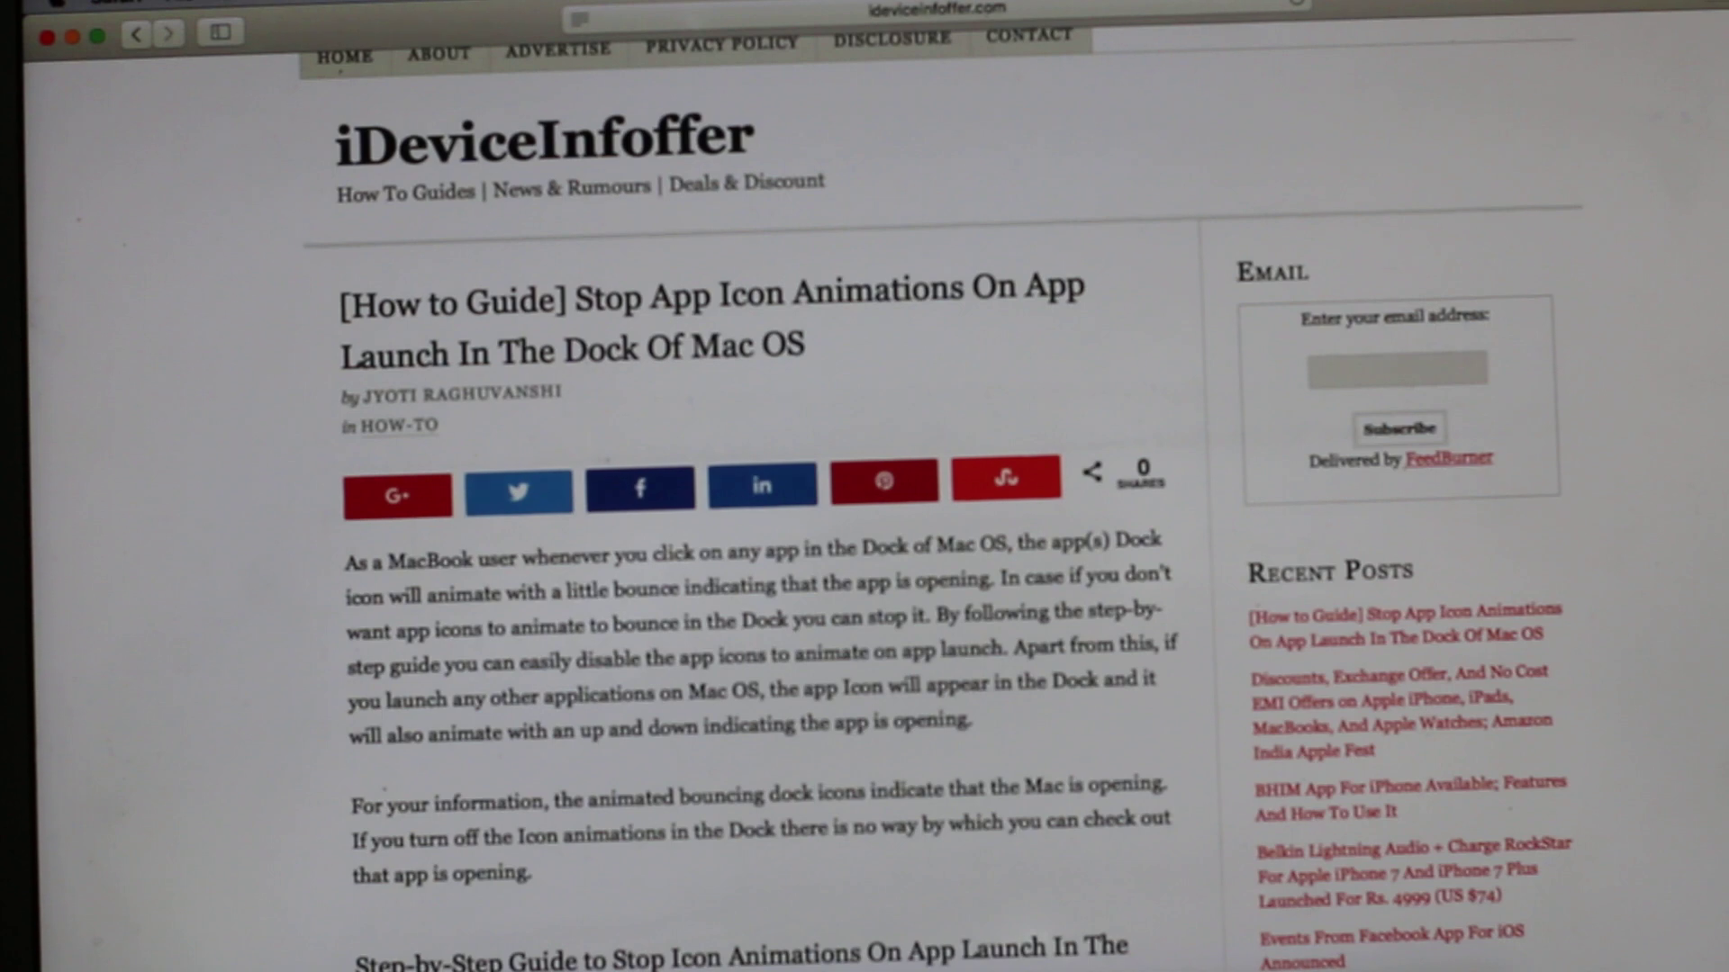
scroll(866, 487, "down", 3)
scroll(864, 487, "down", 3)
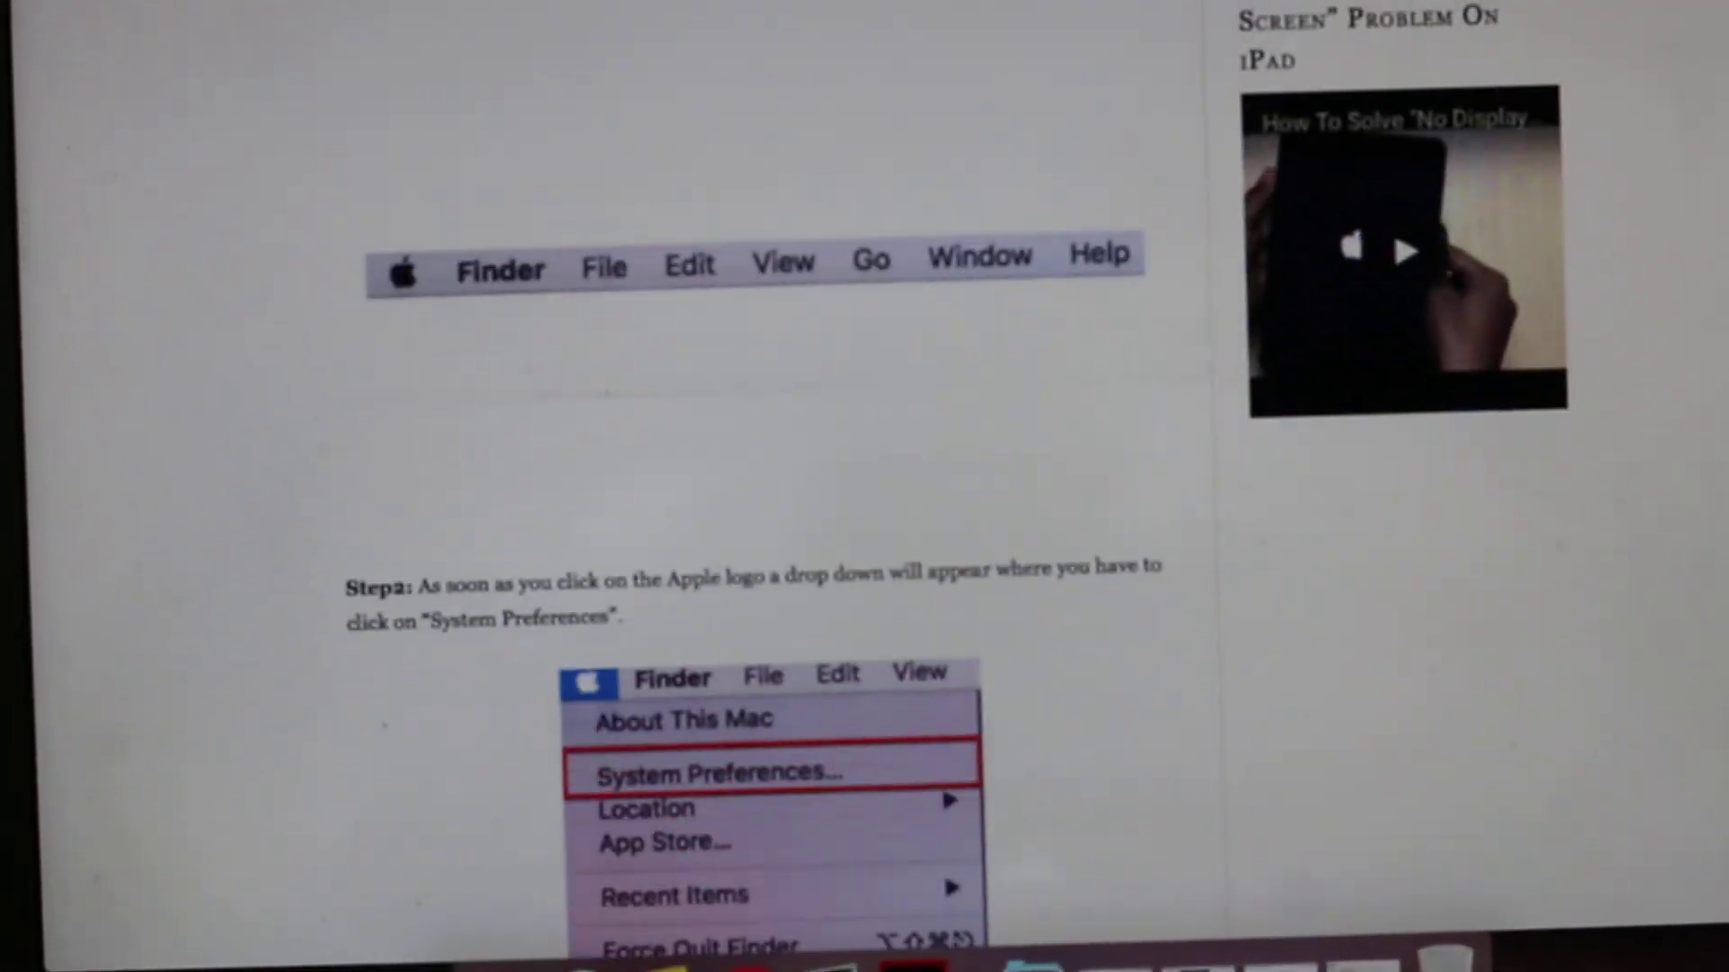
scroll(865, 486, "down", 3)
scroll(864, 488, "down", 3)
scroll(864, 486, "down", 3)
scroll(865, 487, "down", 3)
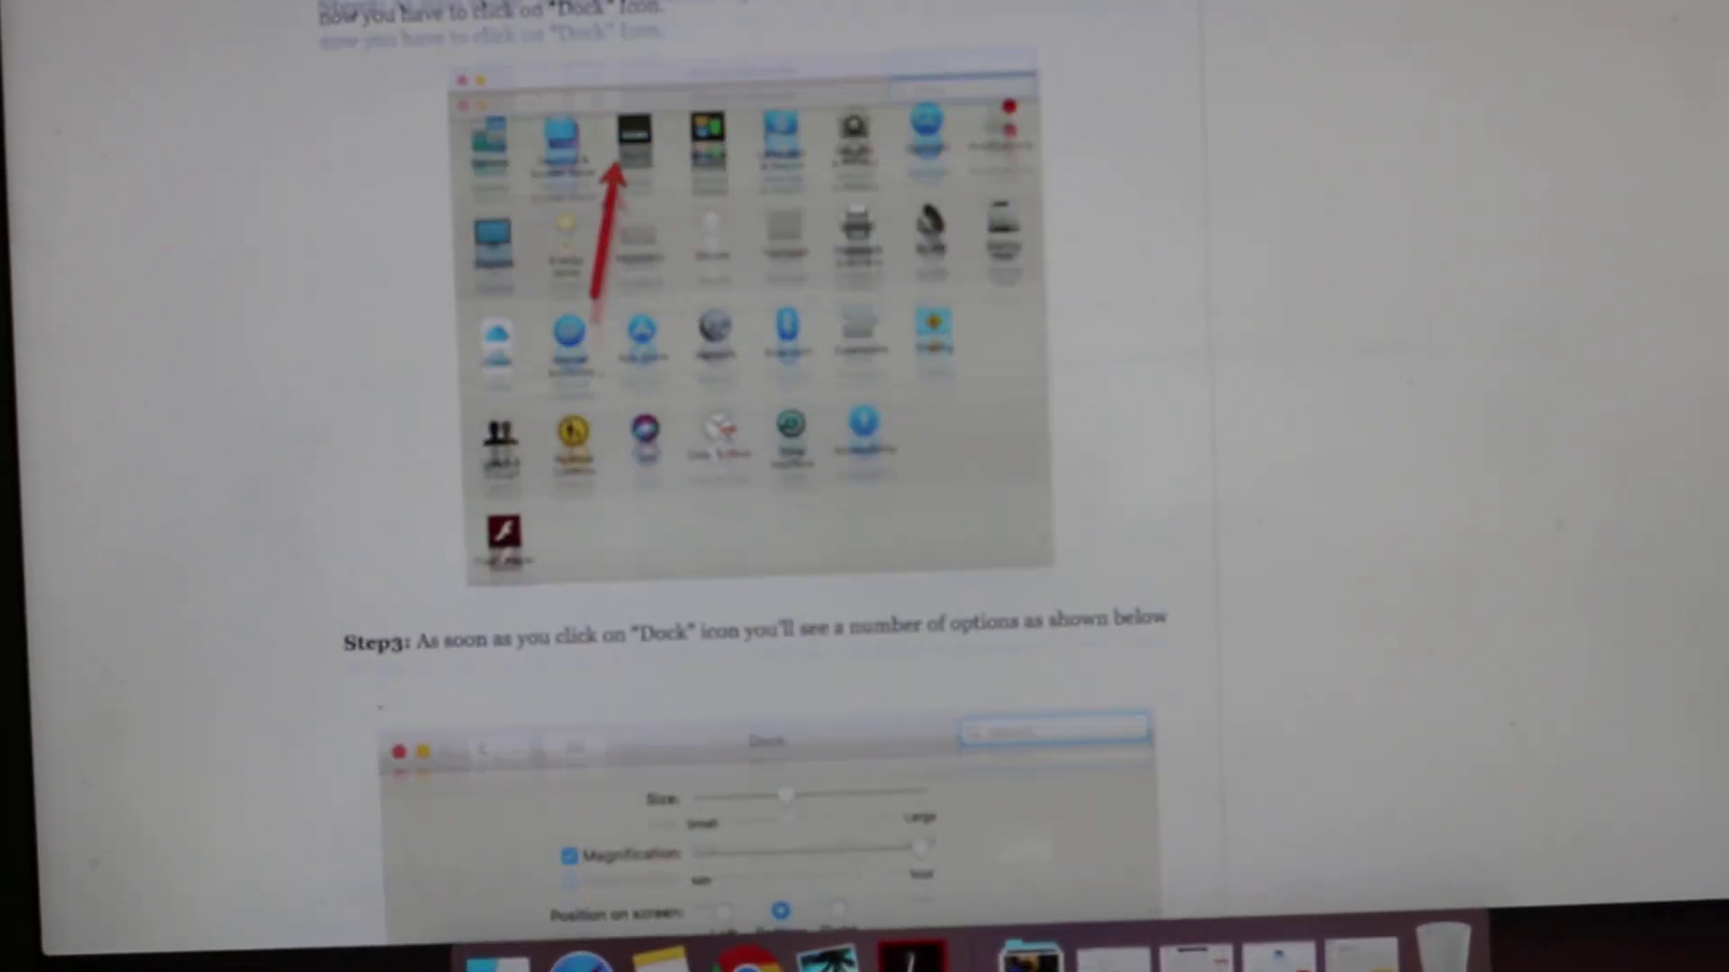